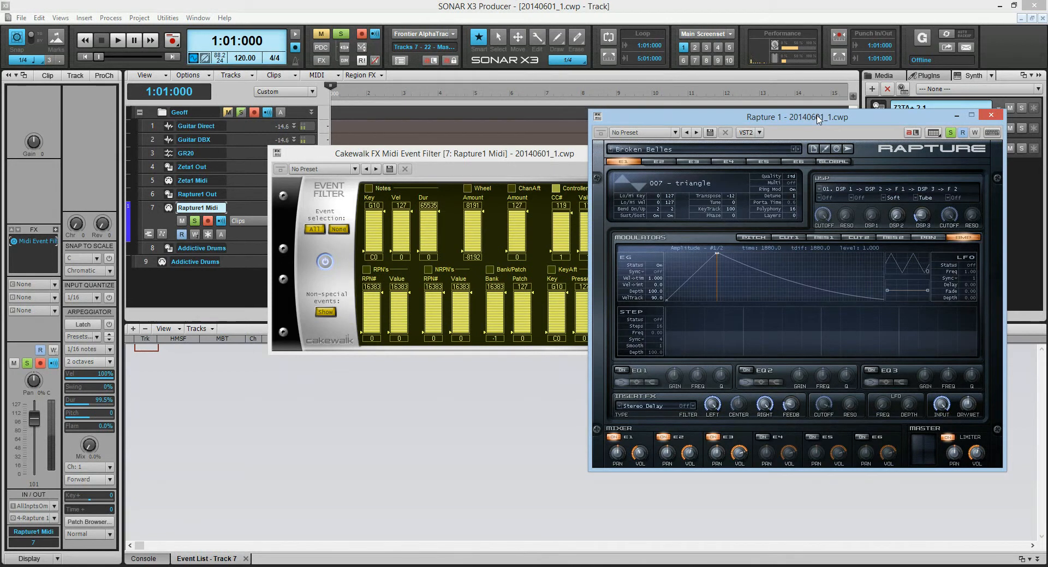
Step: Review the Event Filter's non-special event ranges and the programs available in Rapture's program browser
drag(418, 155, 263, 311)
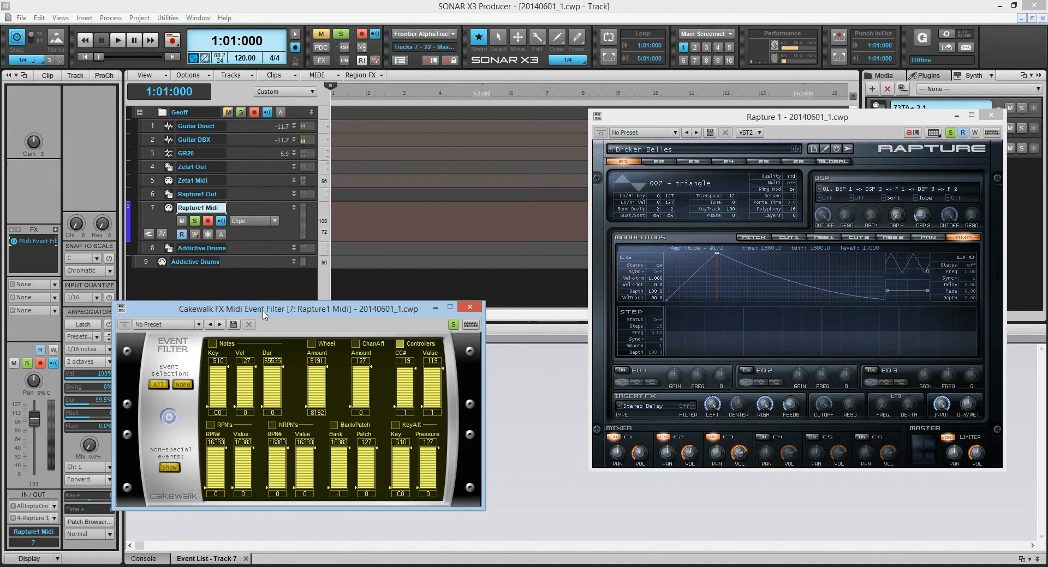
click(171, 467)
drag(224, 421, 225, 439)
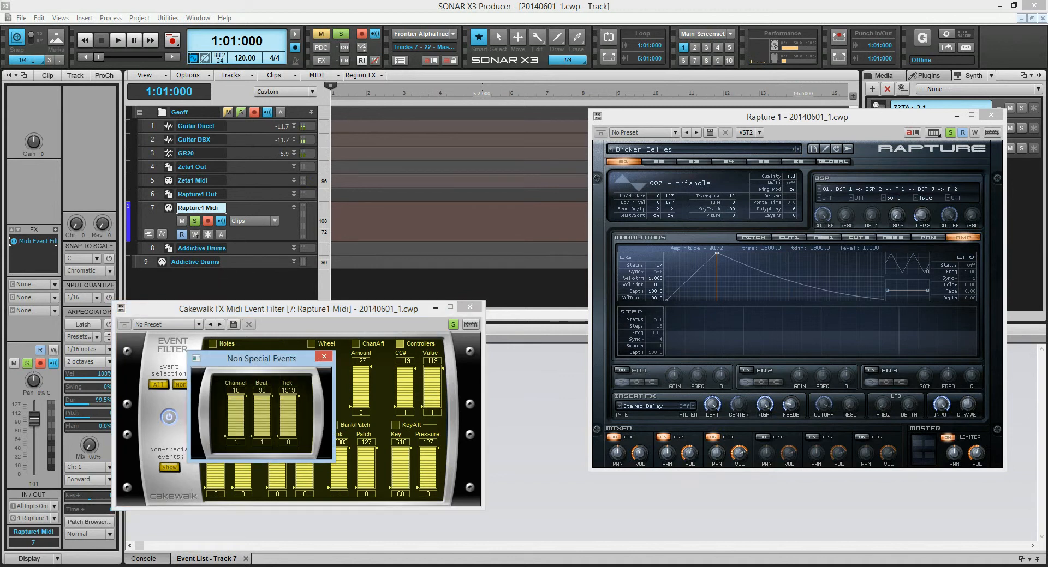
click(324, 357)
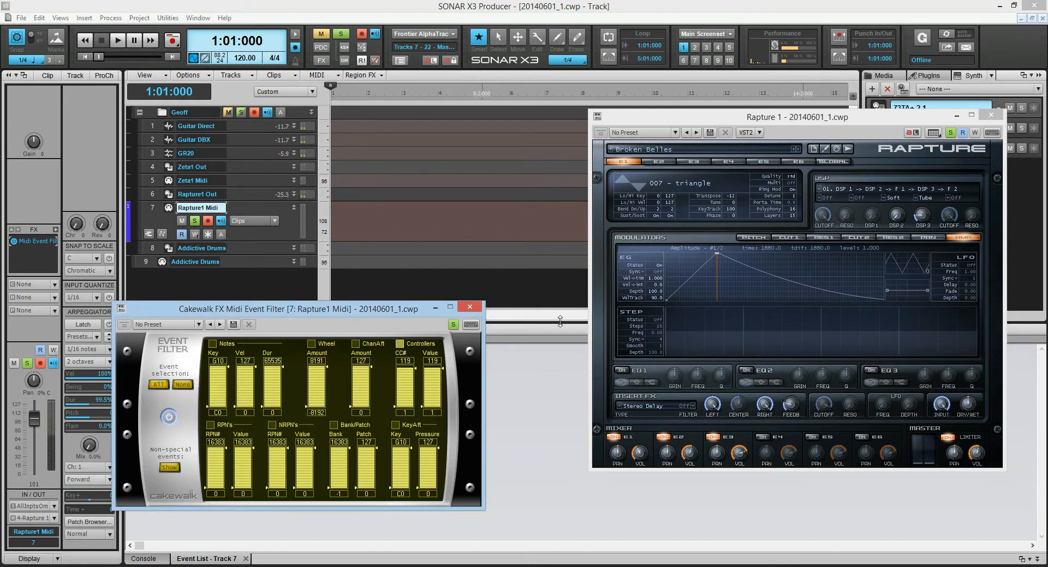
click(682, 151)
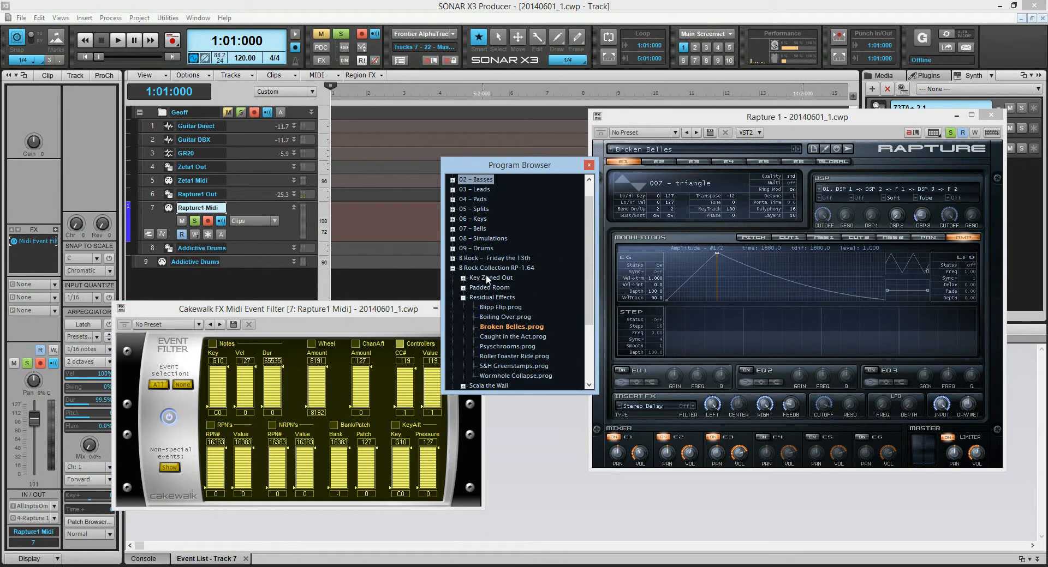
click(589, 165)
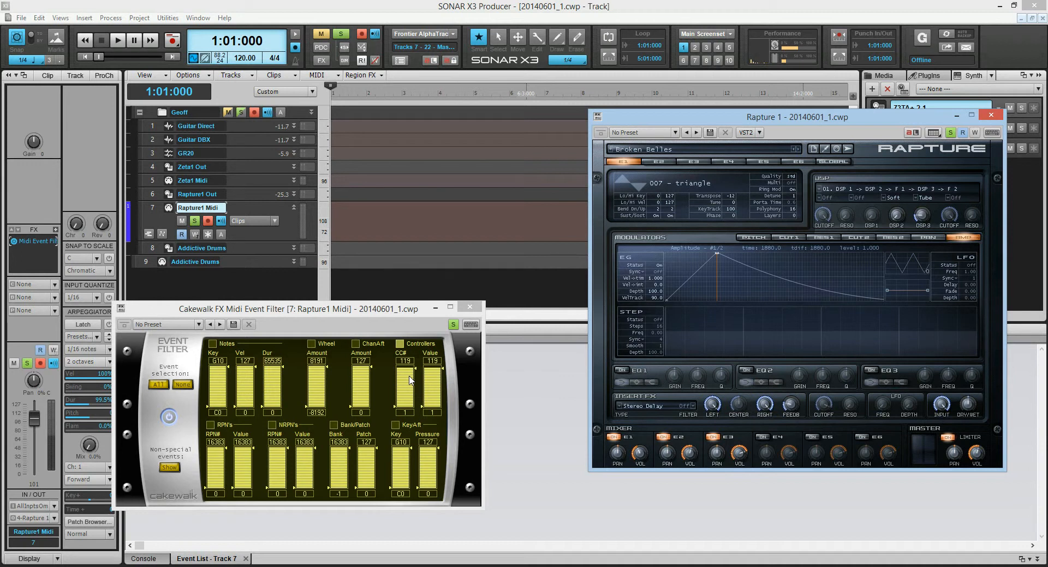
Step: Move the Event Filter window clear of the event list and record a short take from the project start
drag(362, 317, 437, 139)
click(465, 6)
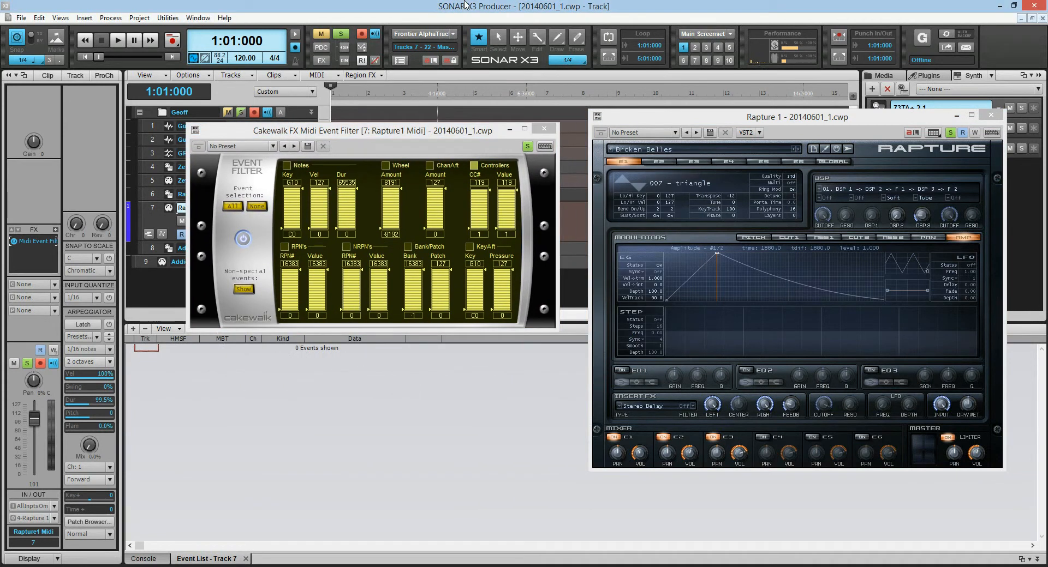
key(space)
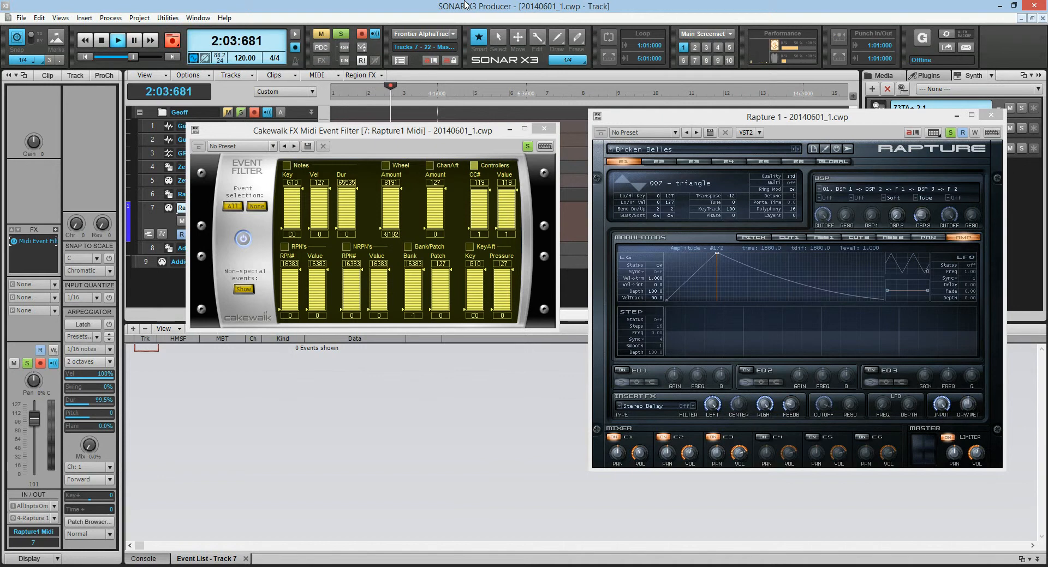
key(space)
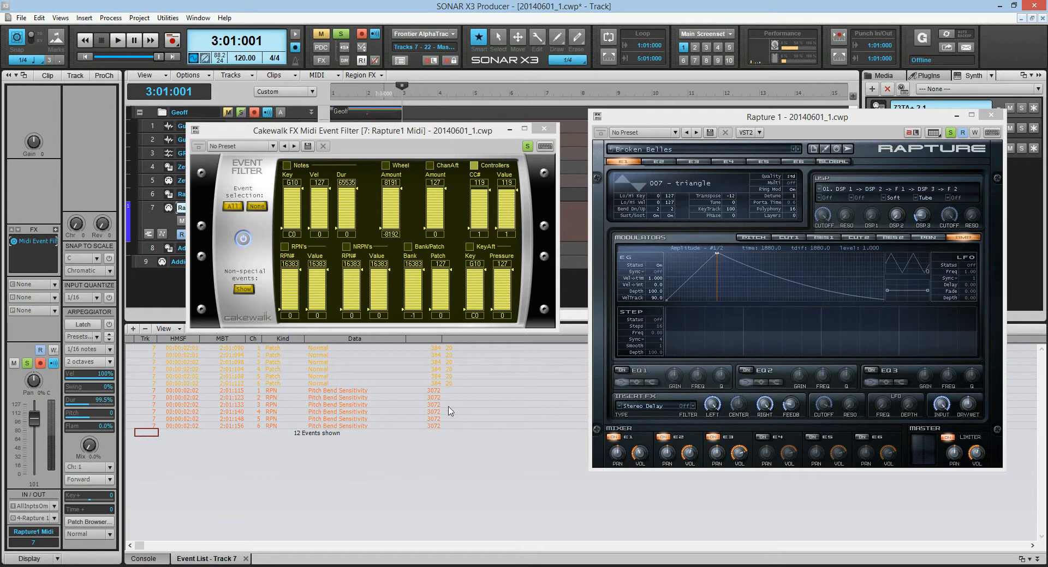
Step: Inspect the bank/patch settings of the second recorded patch event and the RPN pitch bend sensitivity events
click(436, 354)
double_click(437, 355)
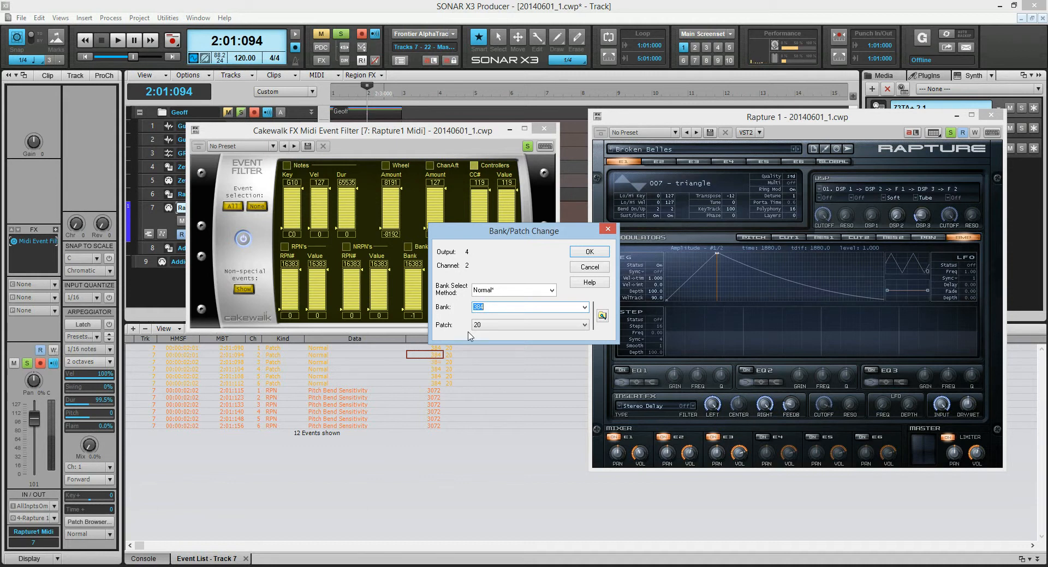
click(595, 267)
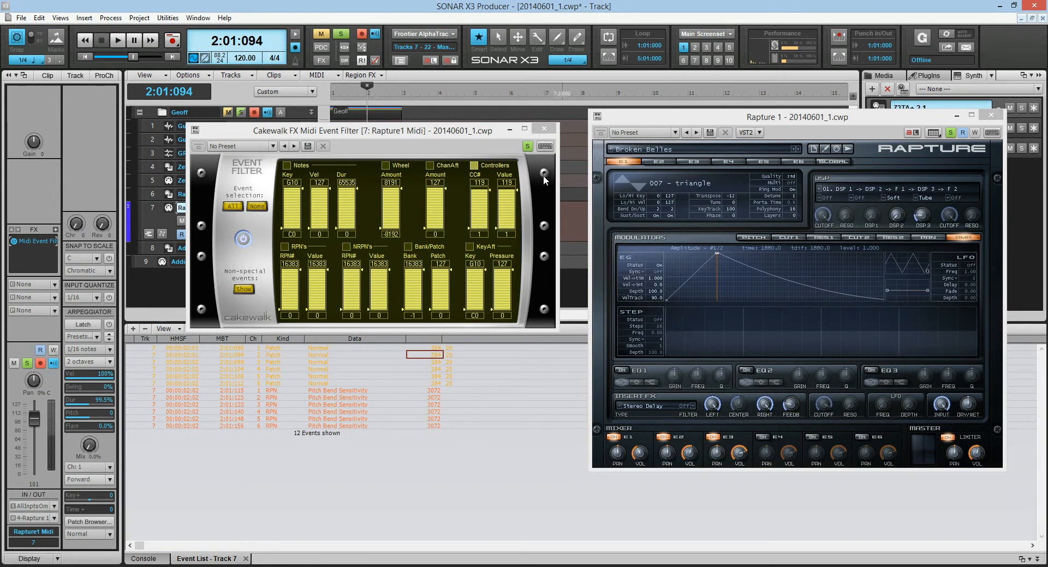
click(473, 167)
click(285, 392)
click(286, 398)
double_click(319, 392)
click(288, 392)
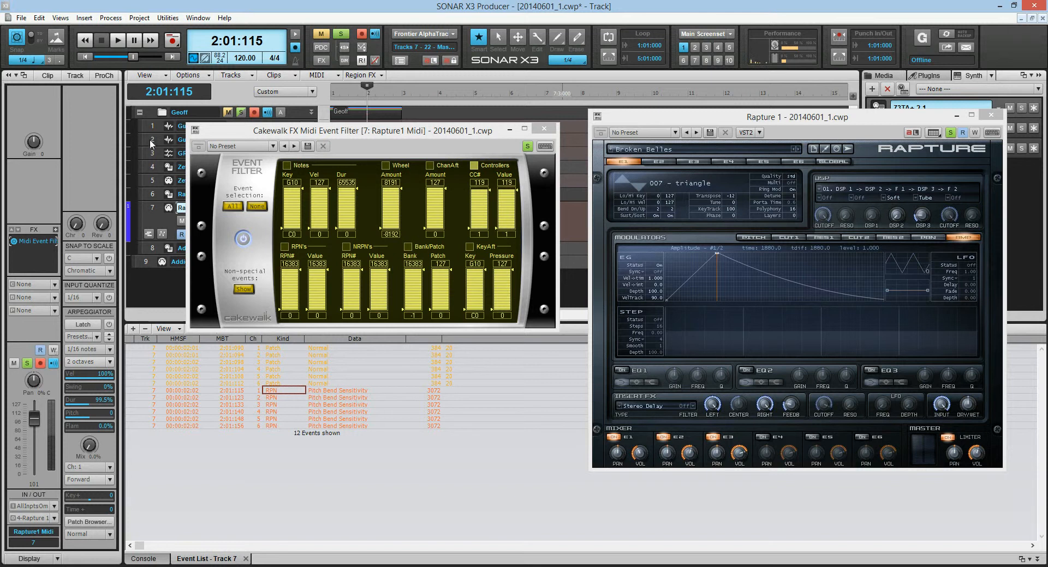
Step: Save the project, close it and reopen 20140601_1.cwp
click(21, 18)
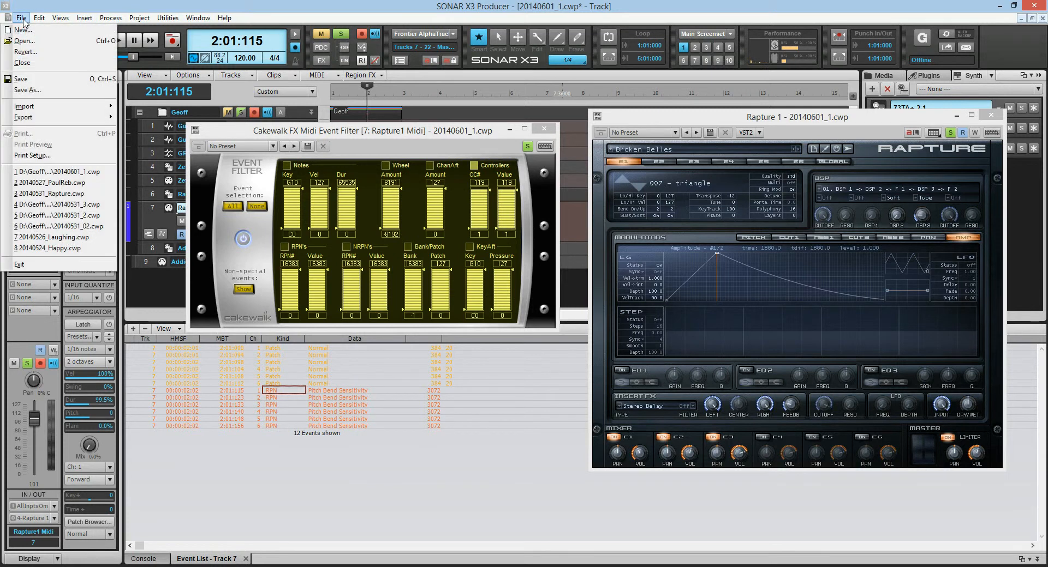
click(30, 80)
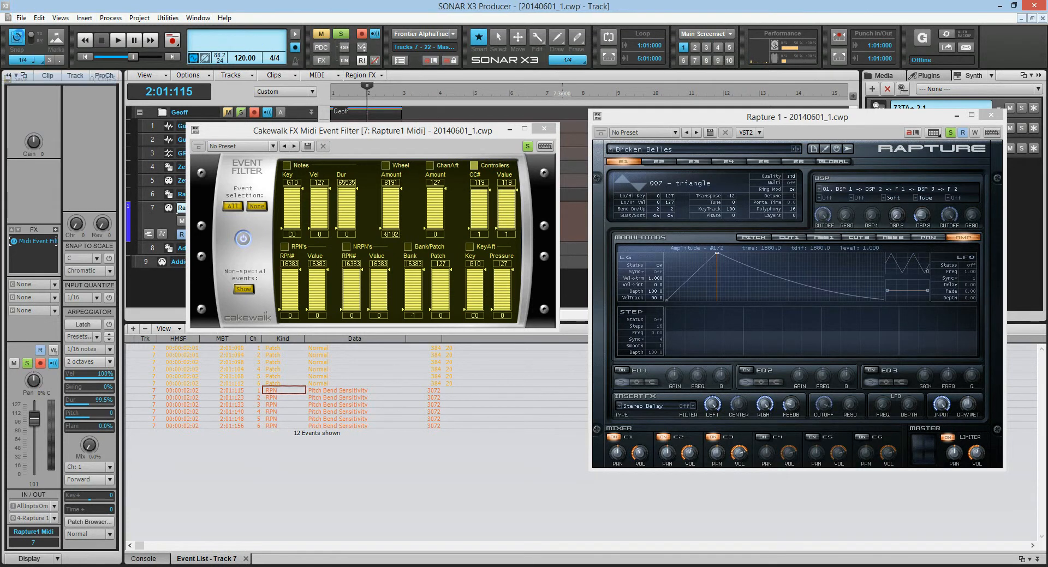
click(22, 18)
click(23, 64)
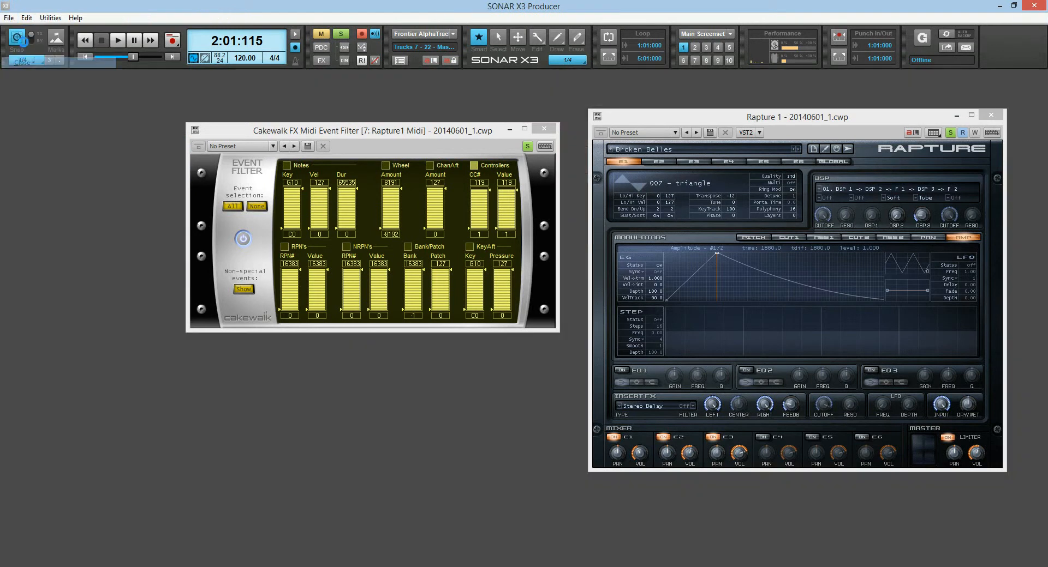
click(9, 18)
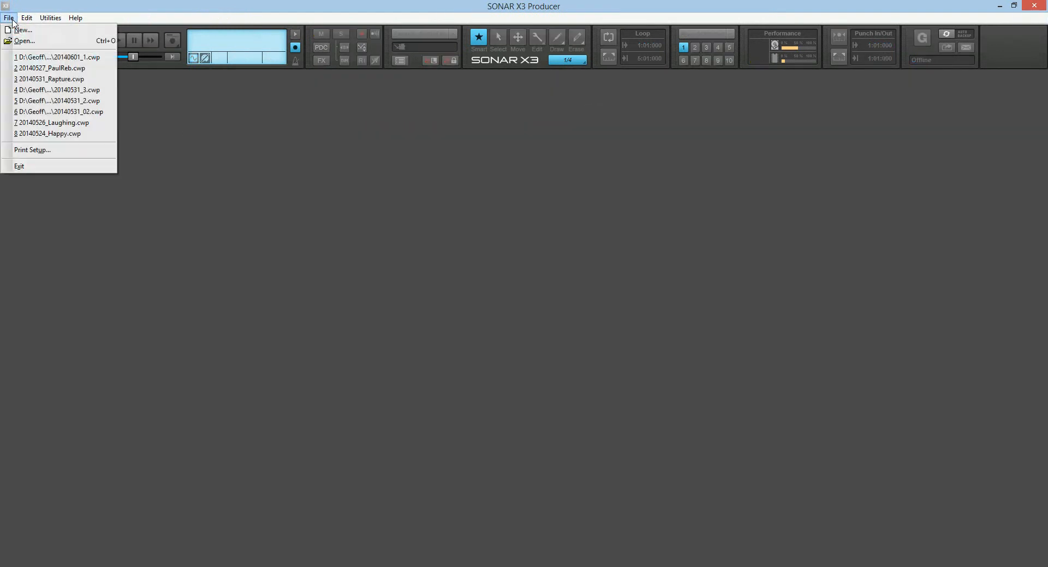
click(27, 57)
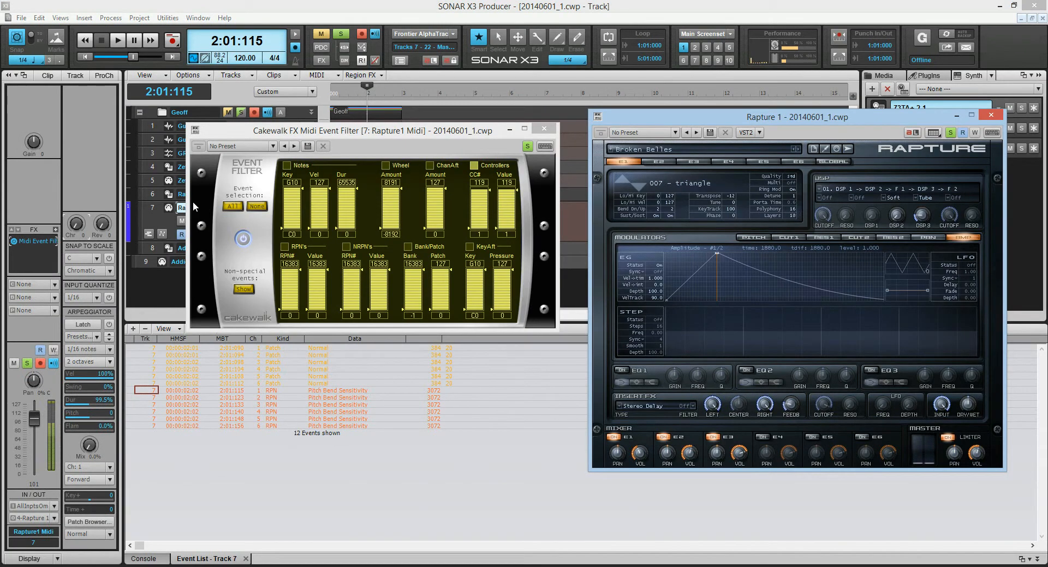
Step: Enable the RPN's category in the Event Filter with its lower RPN# limit set to 16383
click(289, 316)
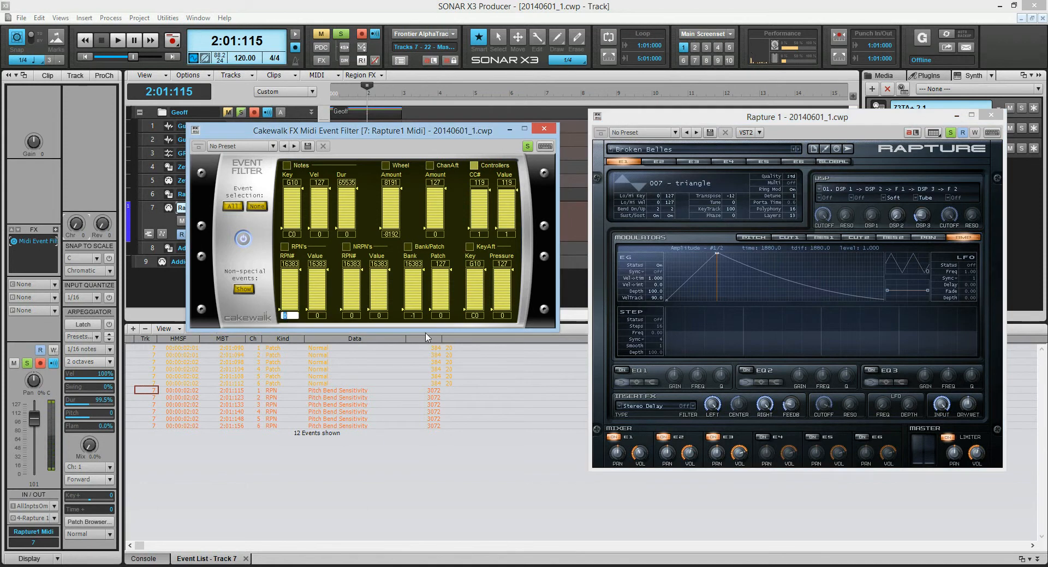
text(16383)
key(Return)
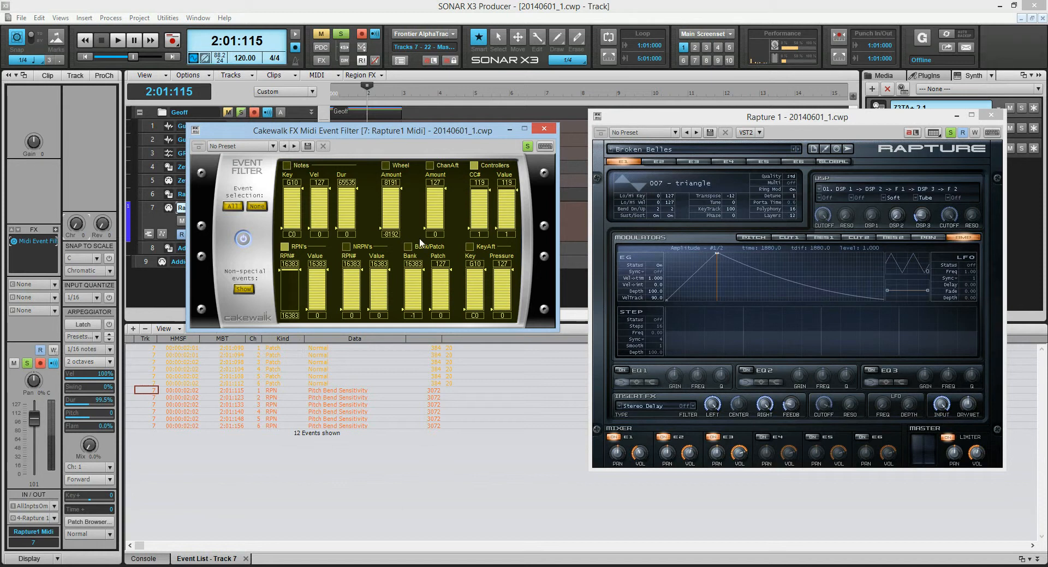
Step: Delete all recorded clips from the project's tracks
click(569, 219)
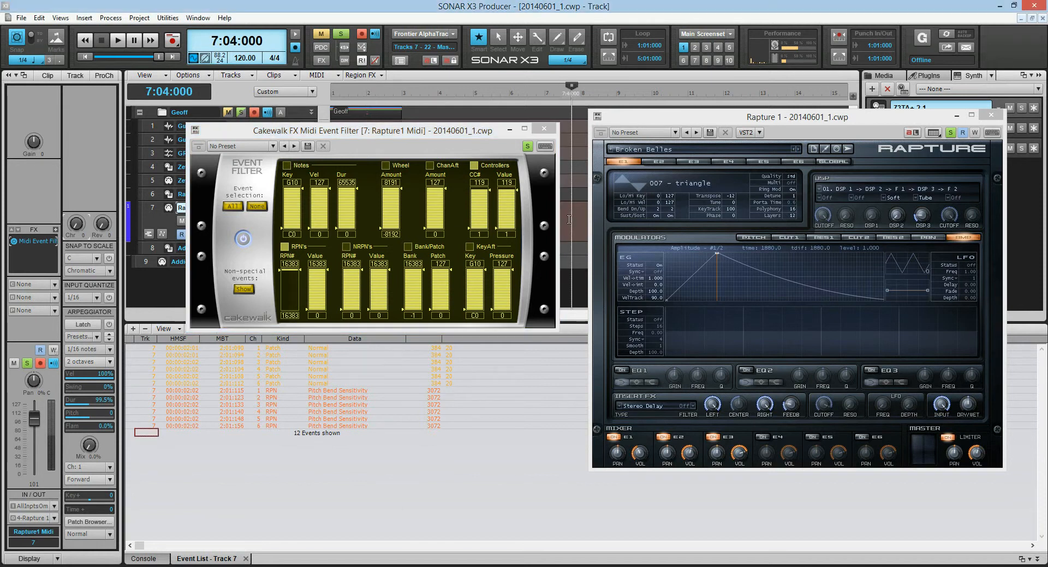
key(ctrl+a)
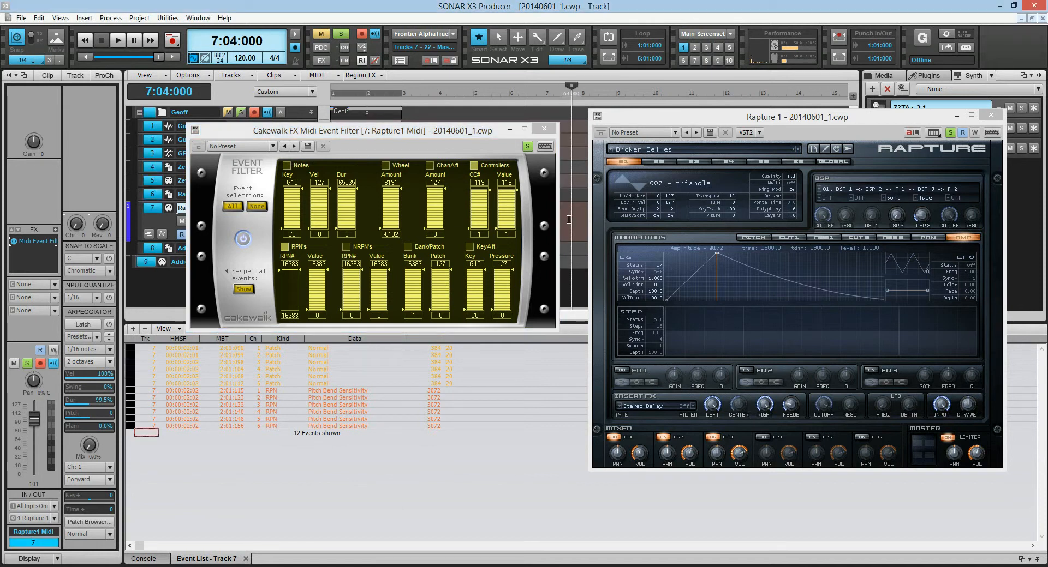
key(Delete)
Step: Return to the project start and record another short take on the armed tracks
key(ctrl+Home)
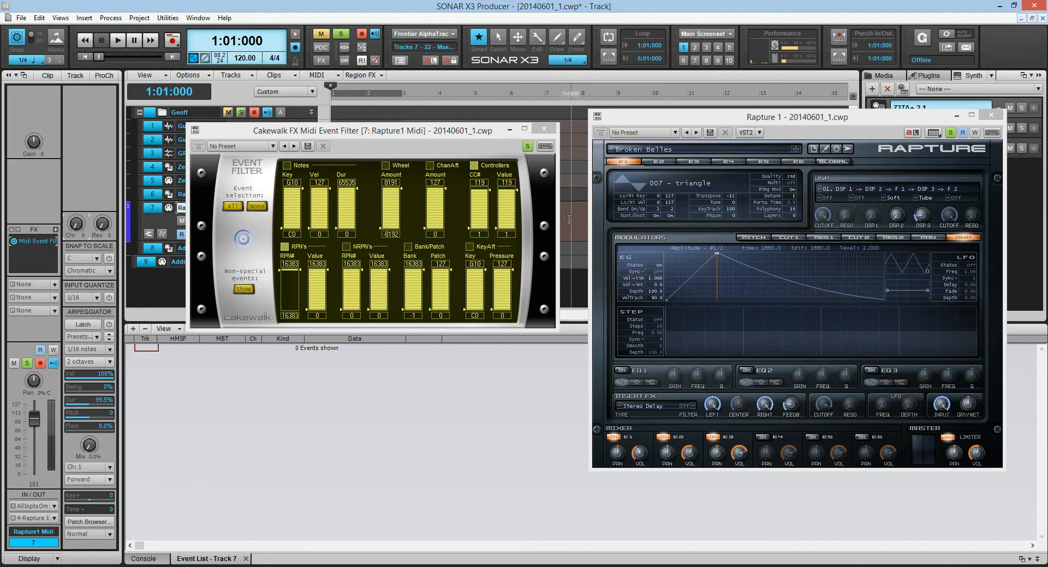
key(space)
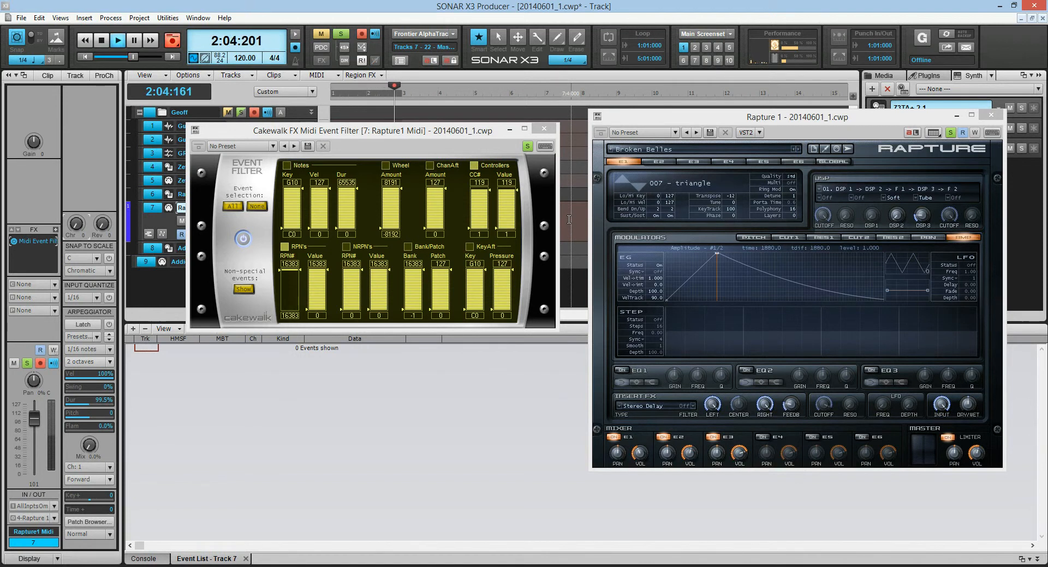
key(space)
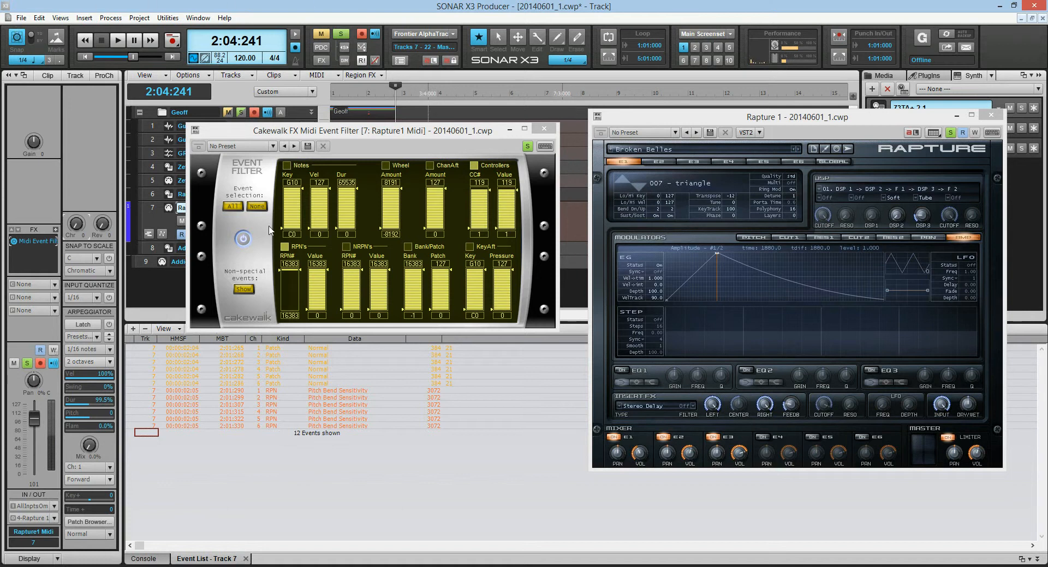
Step: Reset the lower RPN# limit to 0 and disable the RPN's category in the Event Filter
mouse_move(278, 270)
mouse_down()
mouse_move(279, 309)
mouse_move(281, 269)
mouse_up()
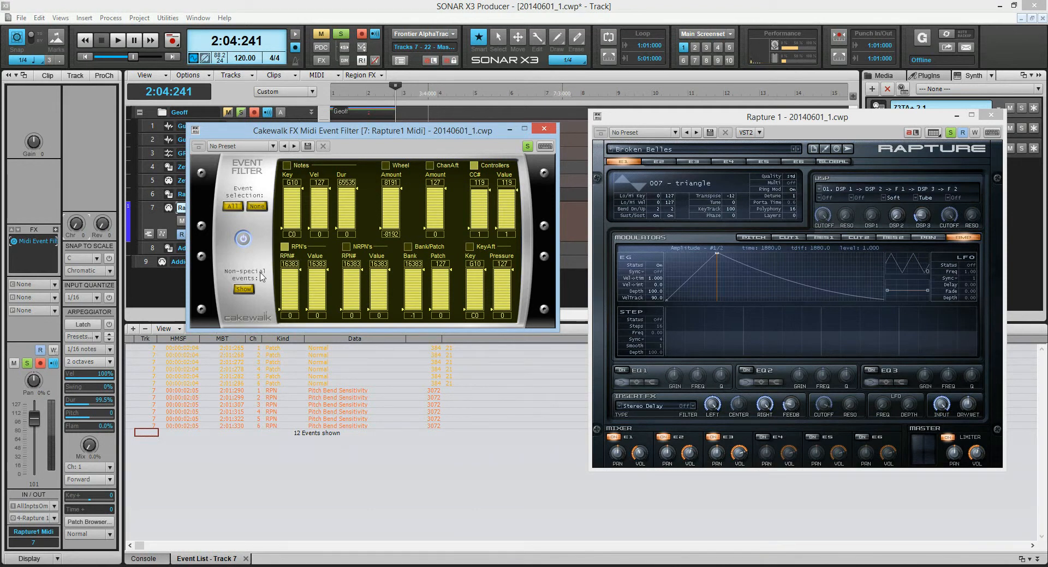
click(283, 247)
Step: Save and close the project, and load 20140601_1.cwp again from the recent projects
click(21, 18)
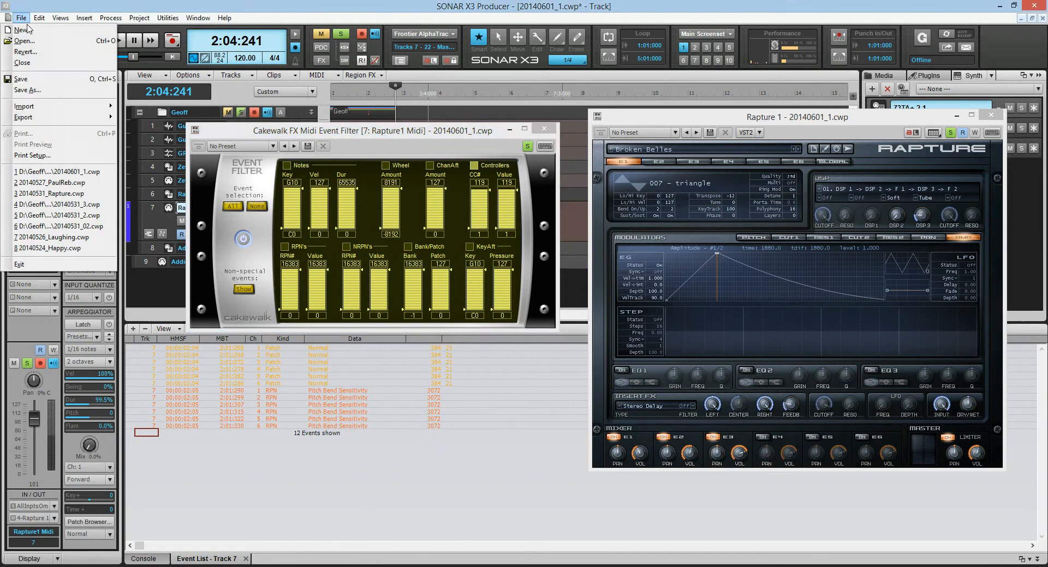
click(22, 79)
click(20, 18)
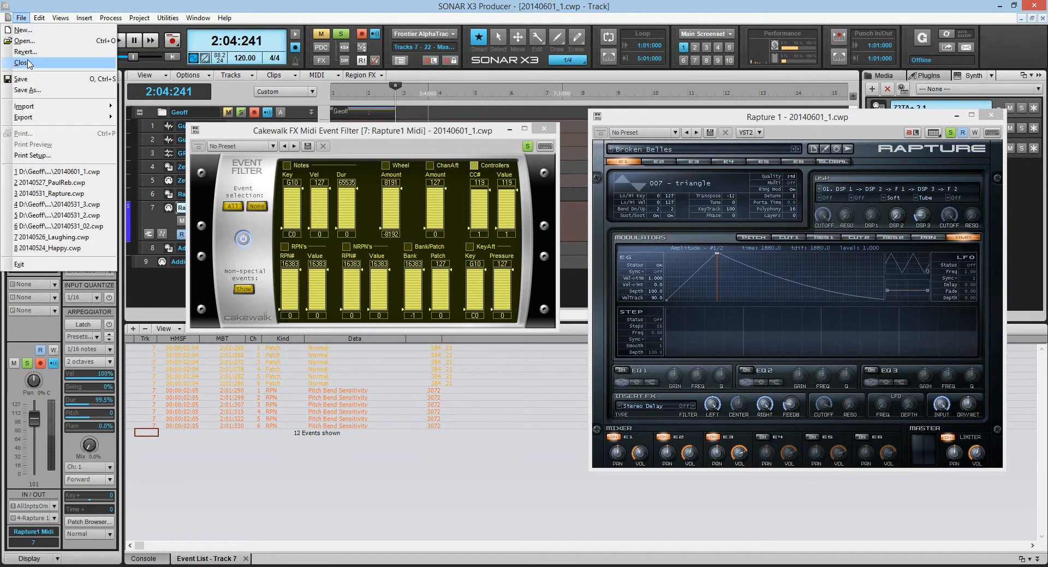
click(27, 64)
click(9, 17)
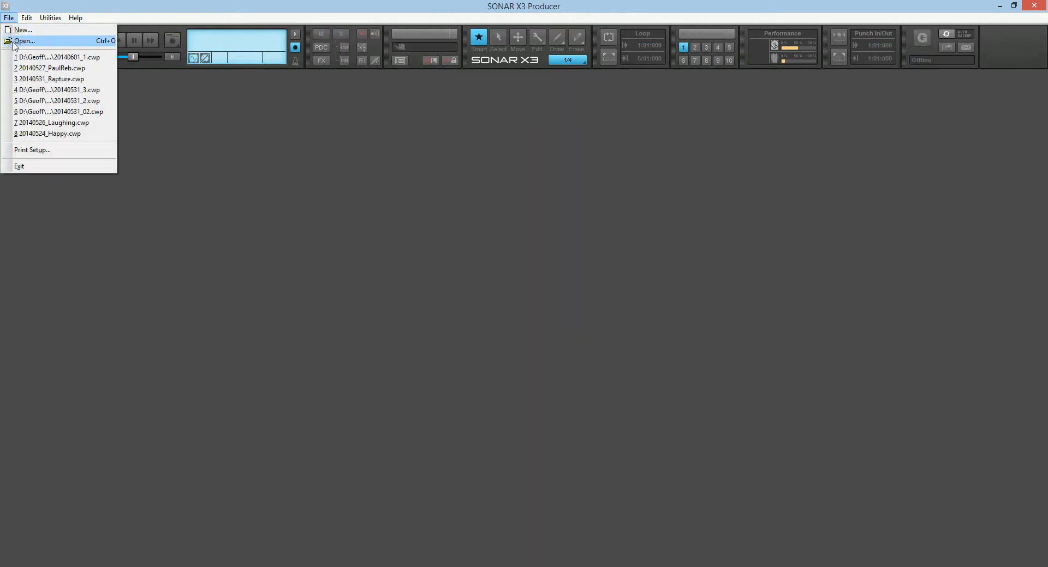
click(24, 40)
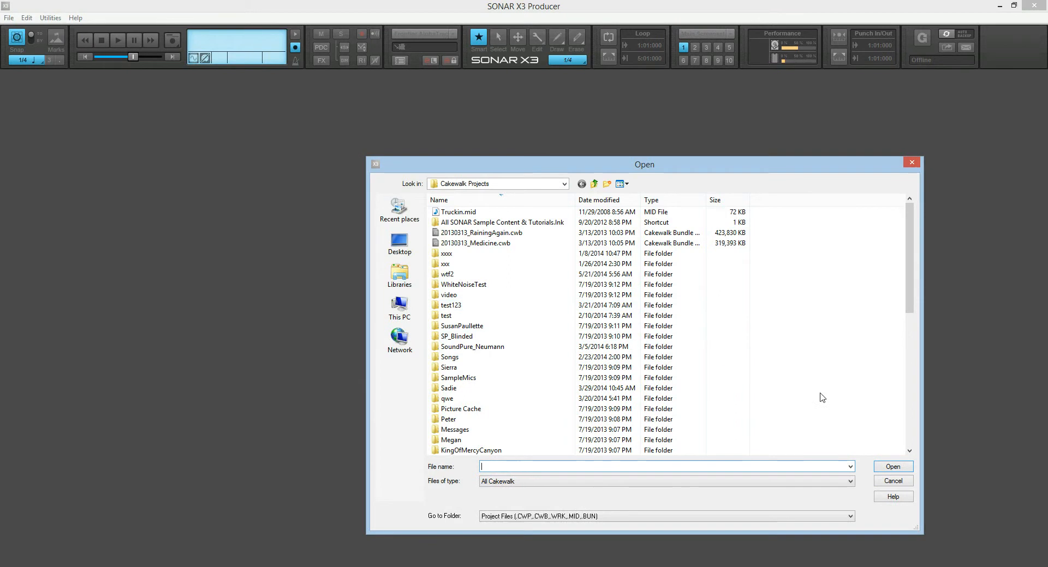
click(889, 481)
click(9, 17)
click(38, 57)
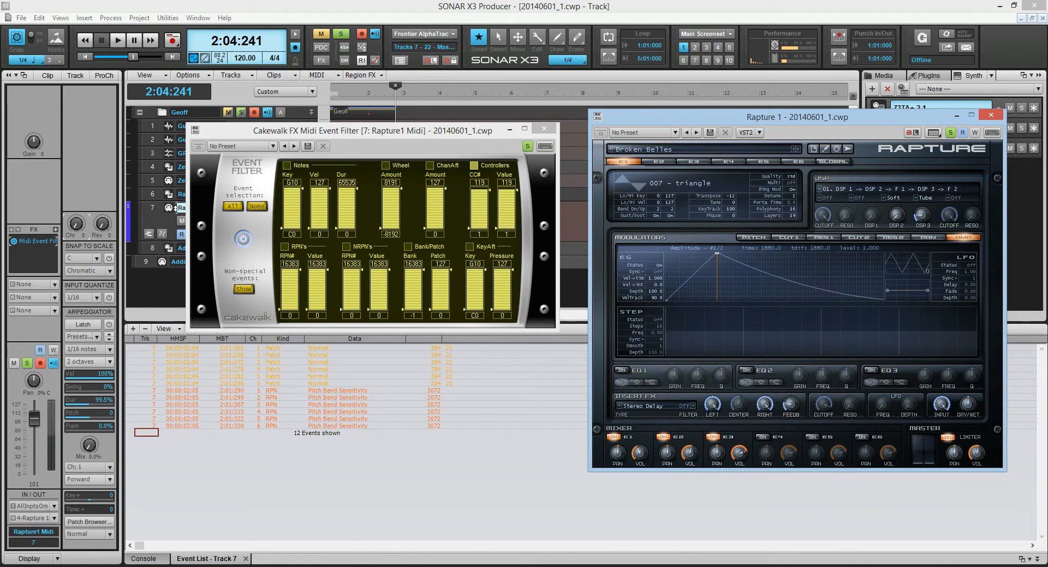
Step: Check the lower channel limit among the Event Filter's non-special event ranges
click(243, 290)
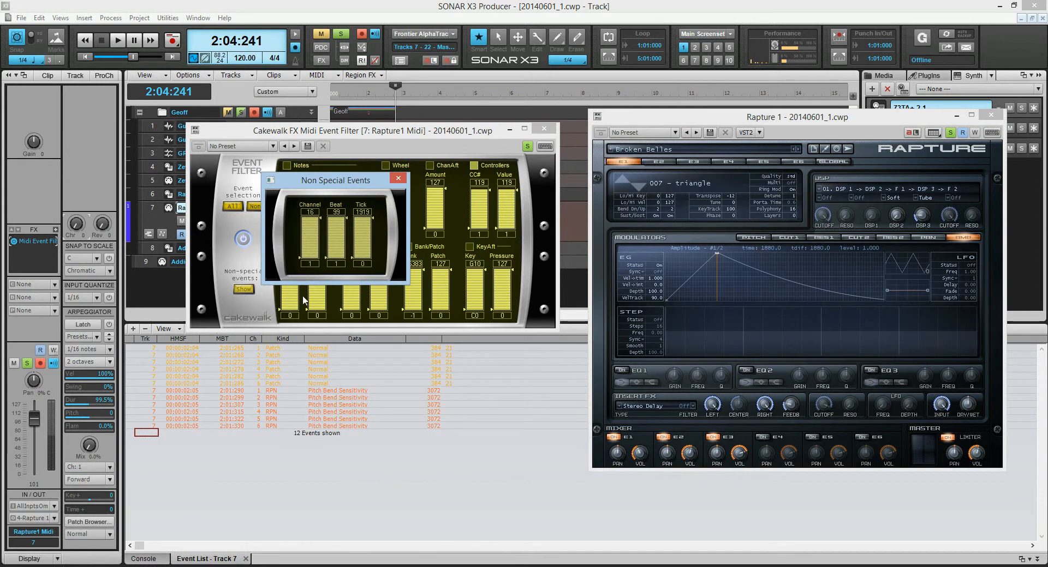
double_click(311, 263)
key(Return)
click(398, 179)
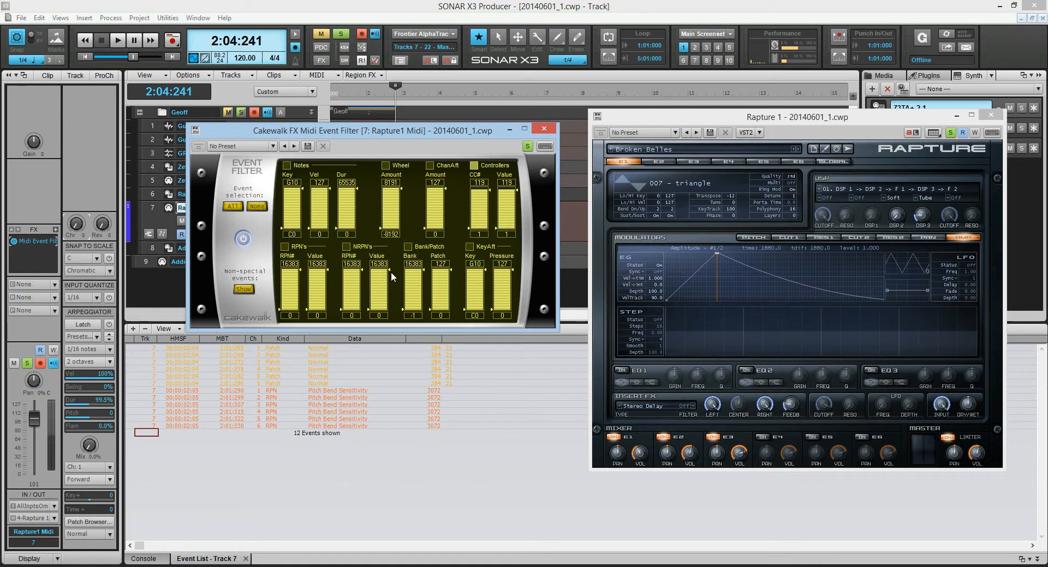
Step: Load the Boiling Over program from the Residual Effects folder into Rapture
click(17, 256)
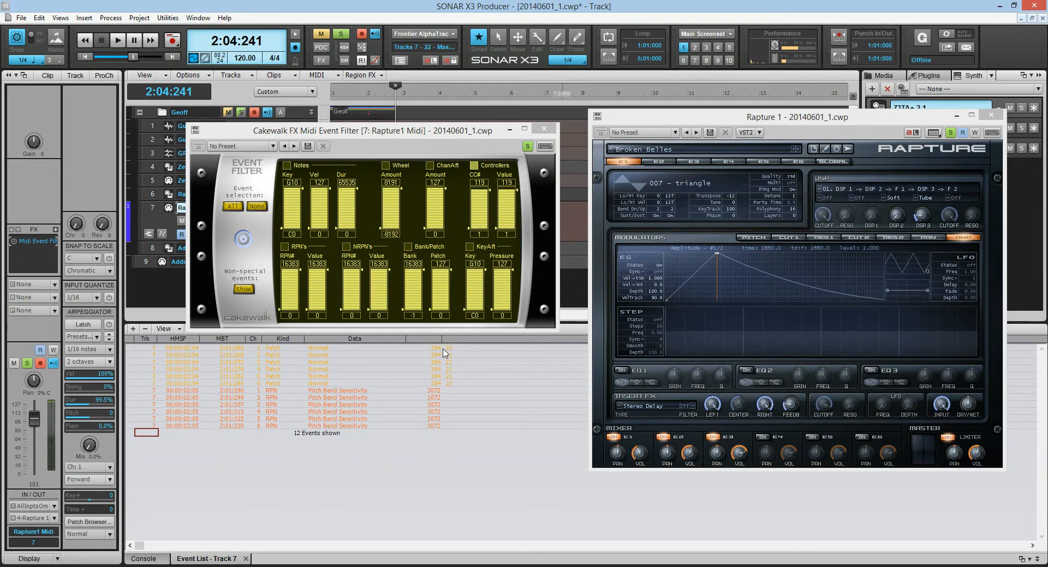
click(666, 150)
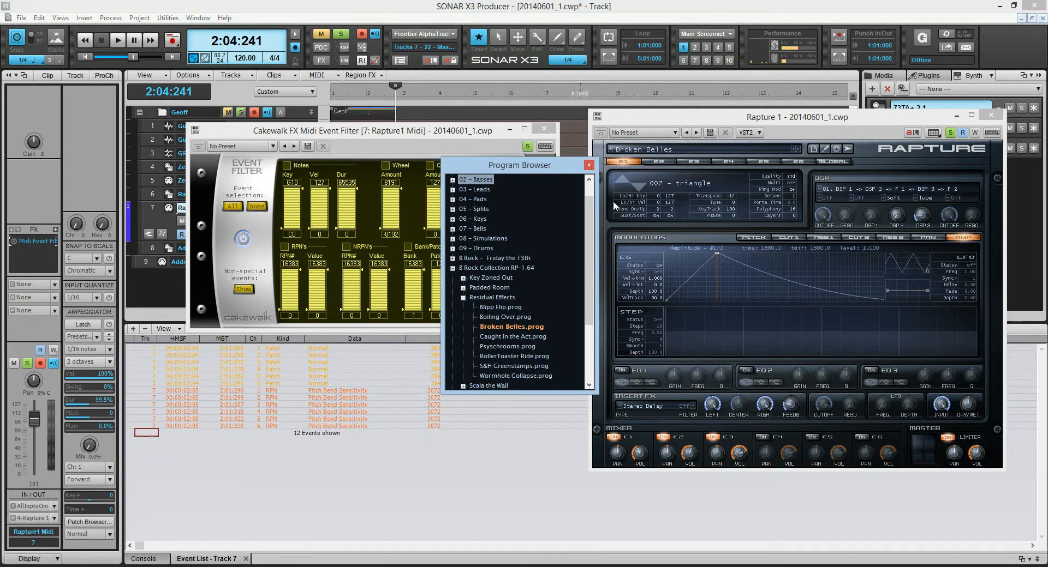
click(493, 318)
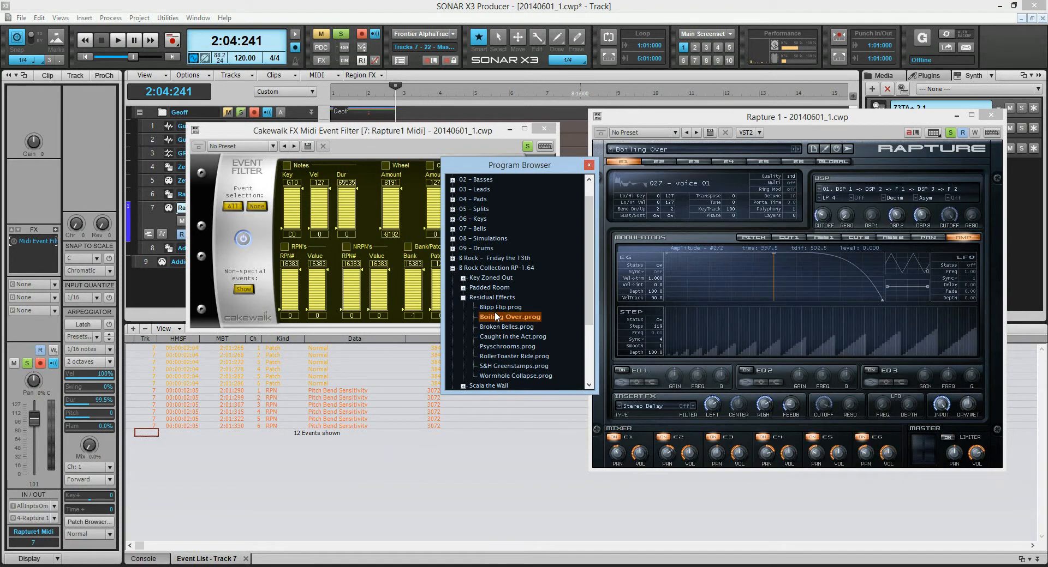